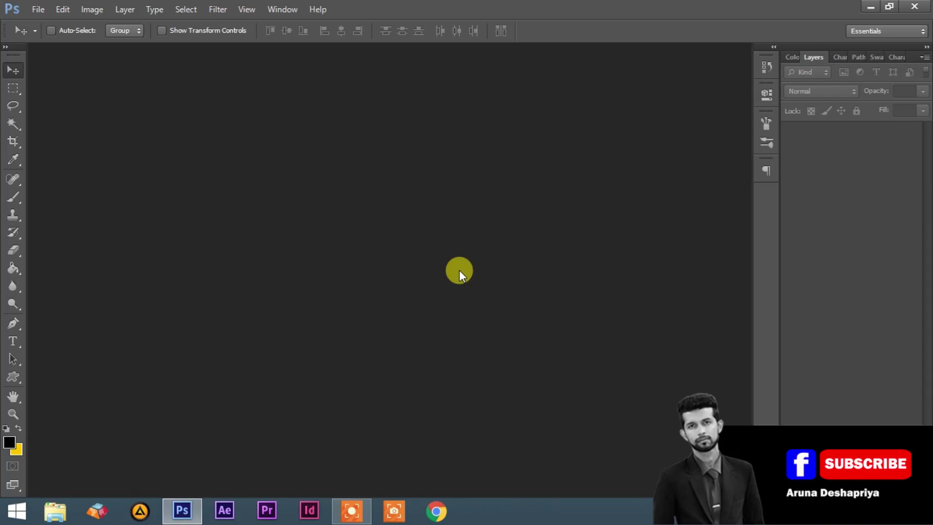
# - Open IMG_0891 from New folder through File > Open
pyautogui.click(38, 9)
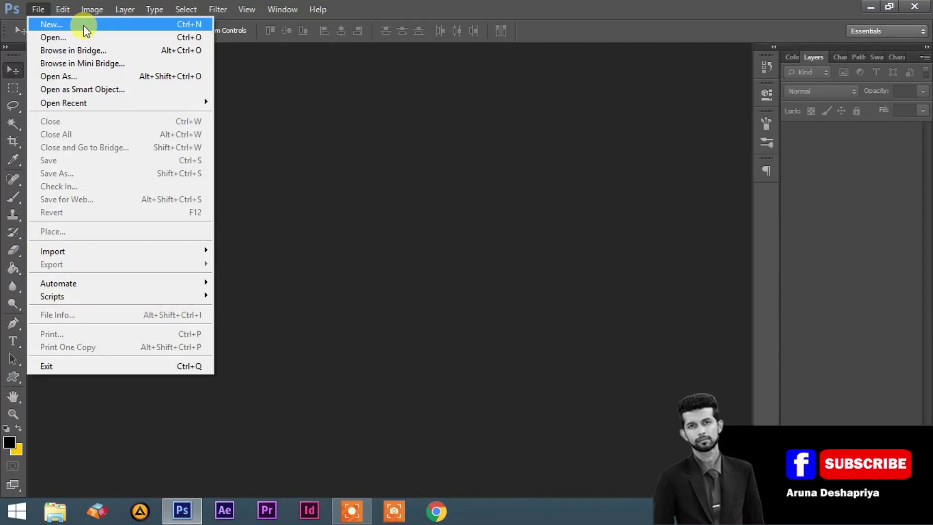
pyautogui.click(54, 37)
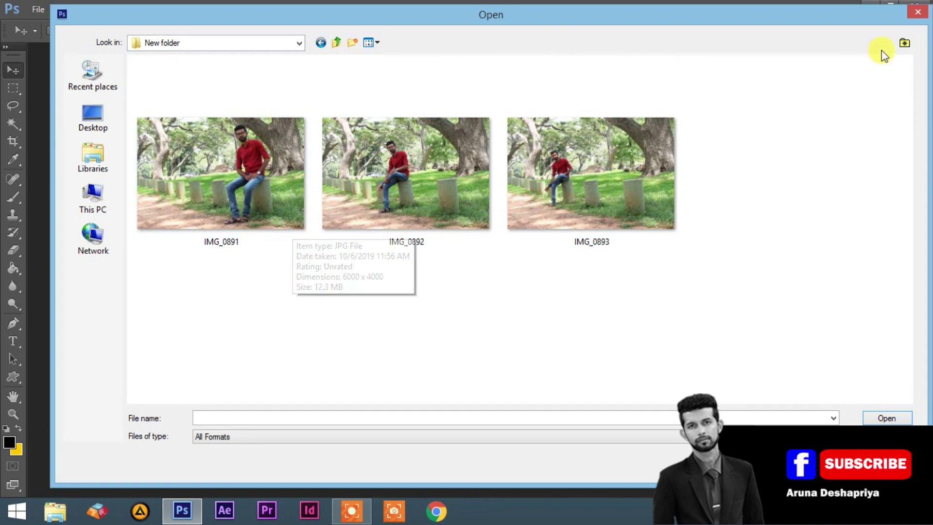
pyautogui.click(918, 12)
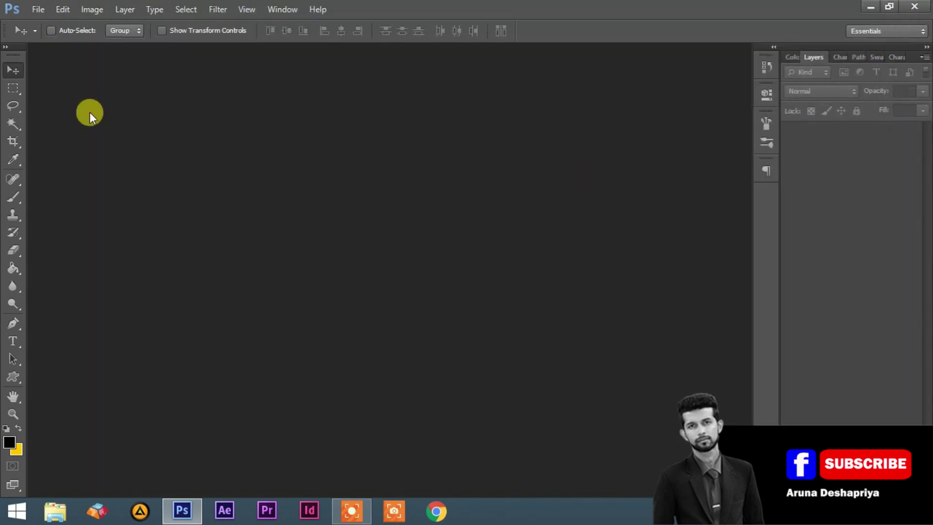
pyautogui.click(40, 10)
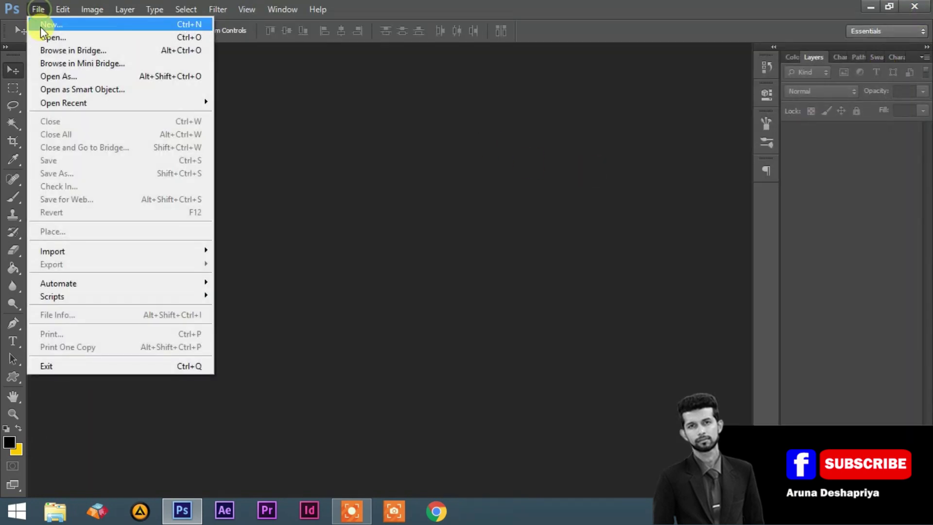
pyautogui.click(42, 36)
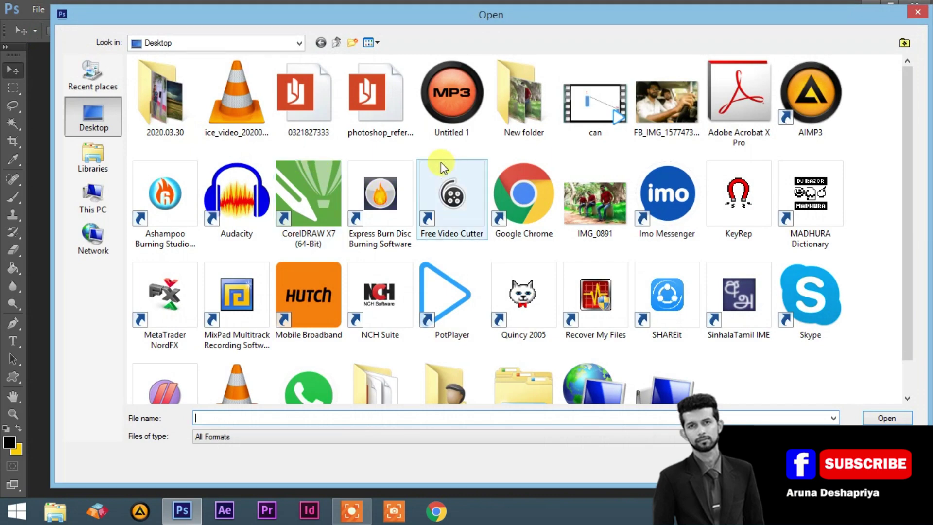
pyautogui.doubleClick(531, 112)
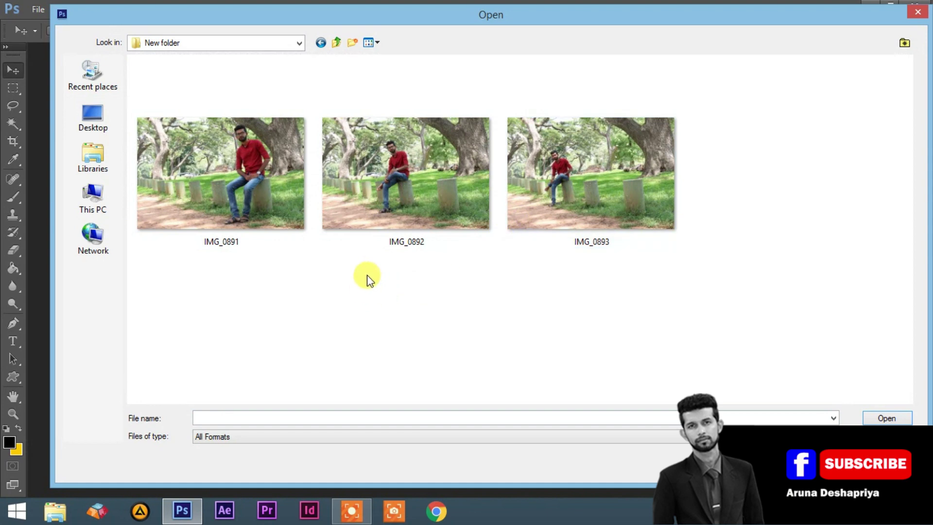
pyautogui.click(258, 202)
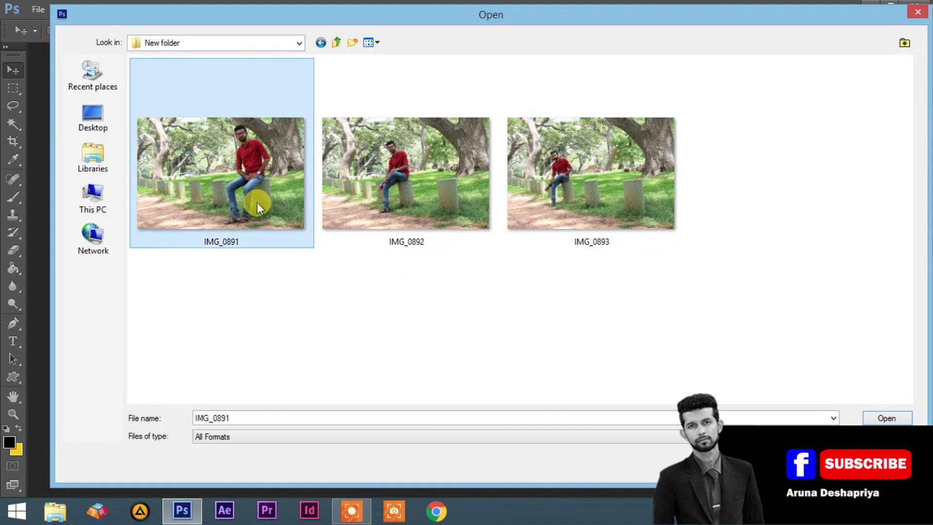
pyautogui.doubleClick(246, 150)
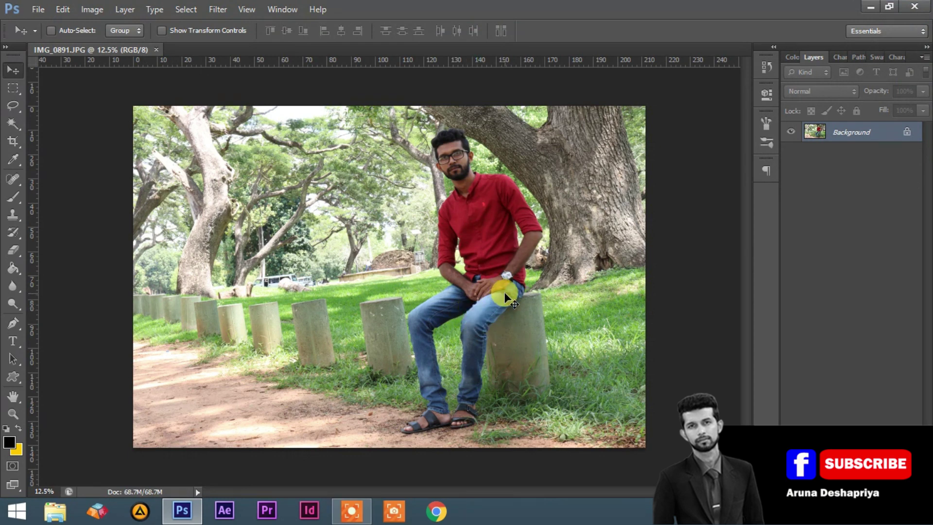
# - Open the second park shot, IMG_0892, through File > Open
pyautogui.click(39, 11)
pyautogui.click(44, 36)
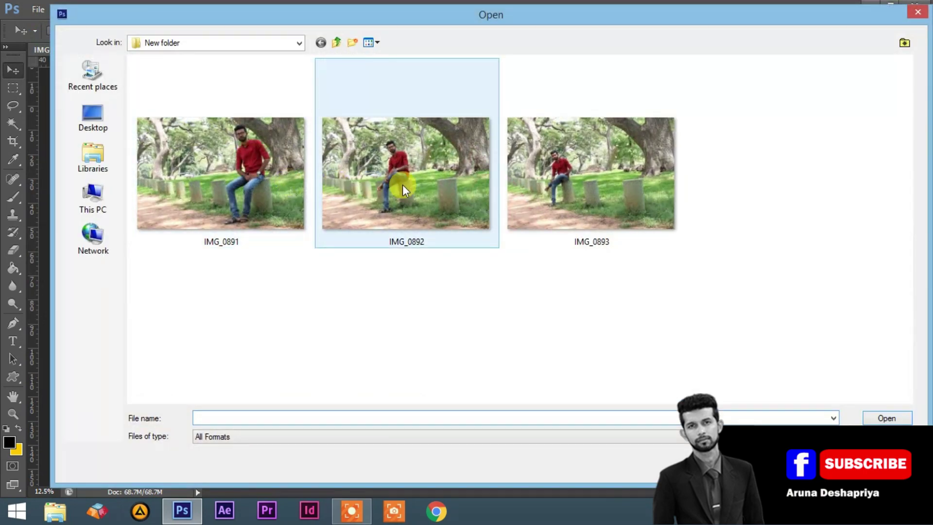
pyautogui.press('Escape')
pyautogui.click(407, 177)
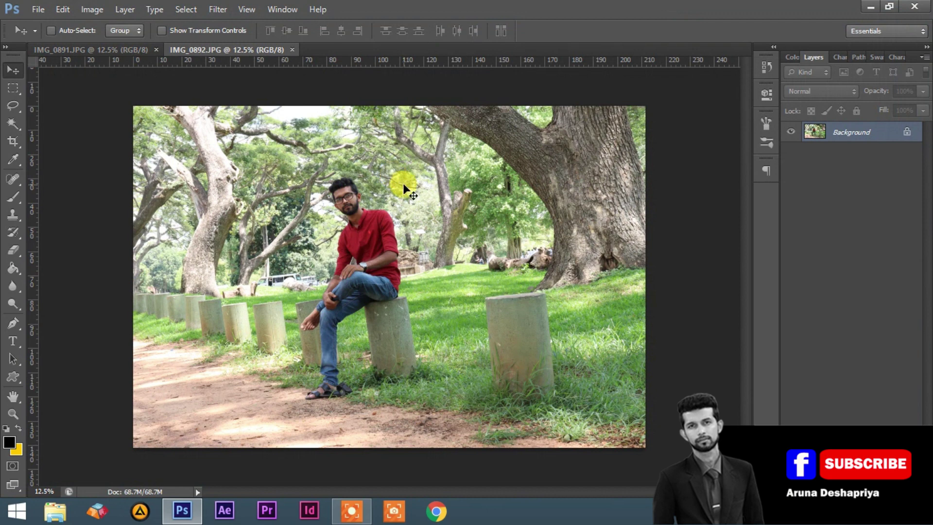
# - Switch back and forth between the IMG_0891 and IMG_0892 tabs to compare the shots
pyautogui.click(121, 49)
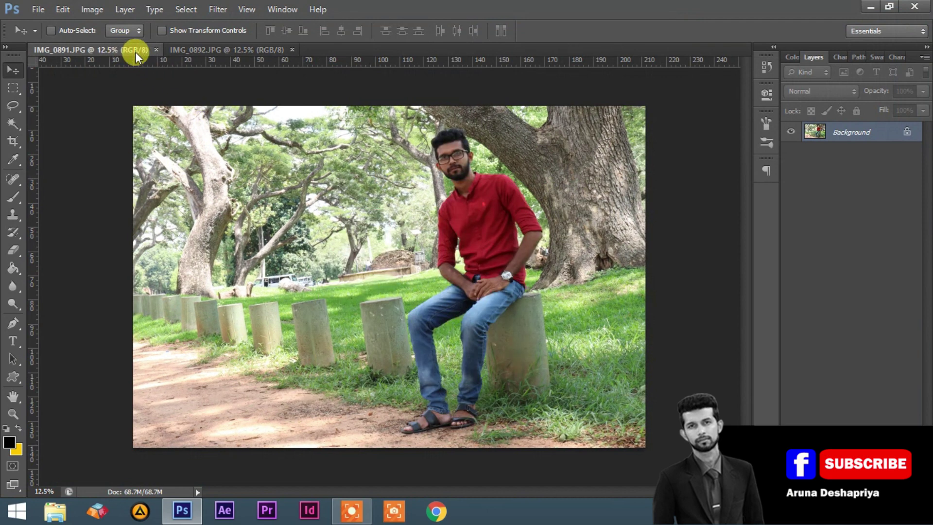
pyautogui.click(203, 50)
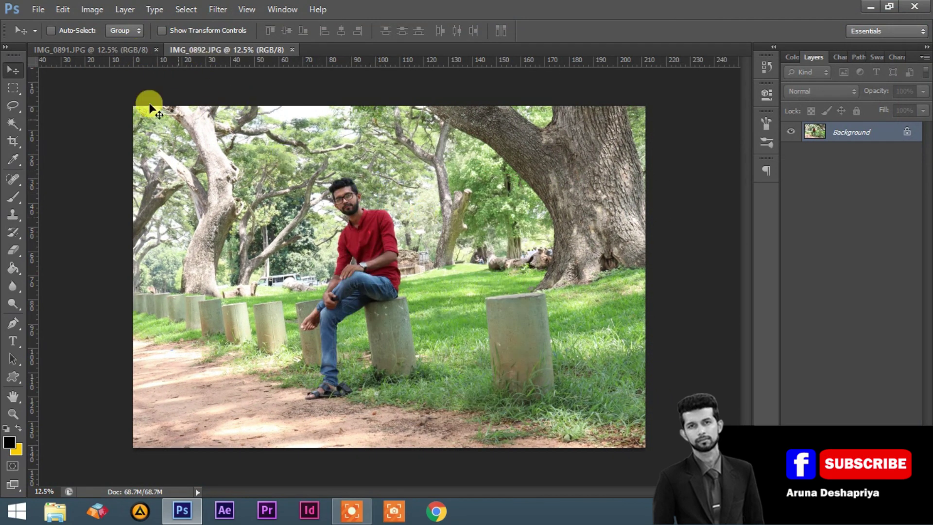
pyautogui.click(103, 49)
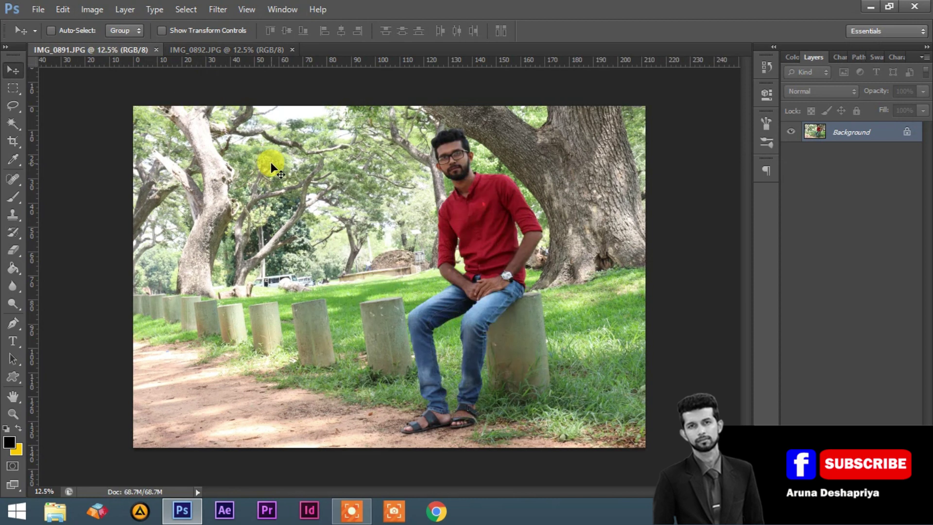
pyautogui.click(243, 49)
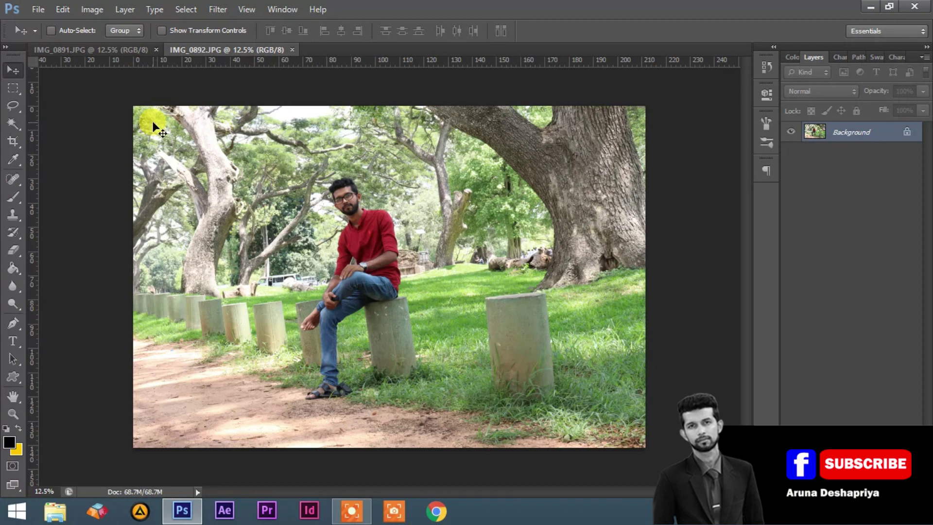
# - Drag IMG_0892 into the IMG_0891 document and drop it as Layer 1 aligned with the scene
pyautogui.click(116, 53)
pyautogui.moveTo(116, 54); pyautogui.dragTo(276, 193)
pyautogui.moveTo(207, 170); pyautogui.dragTo(366, 210)
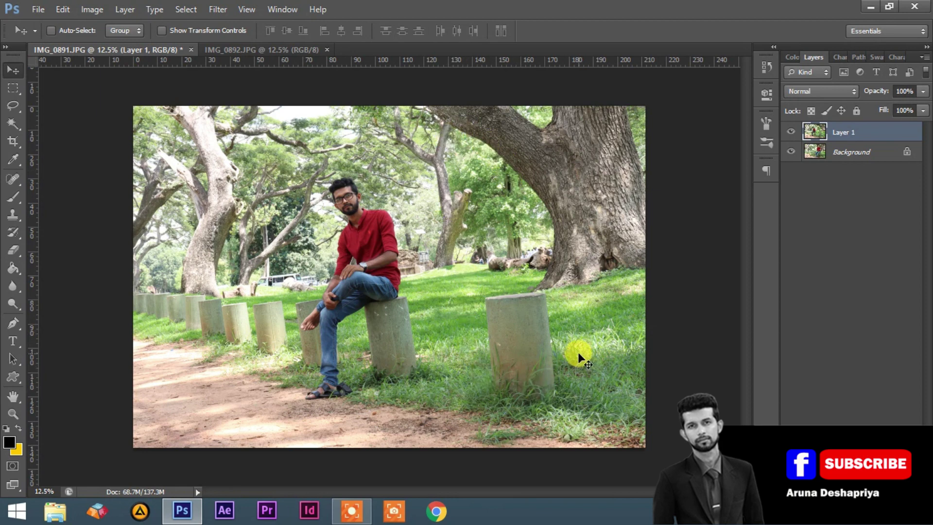
# - Marquee the right-post area, paste the copied shot into it, then deselect
pyautogui.click(12, 88)
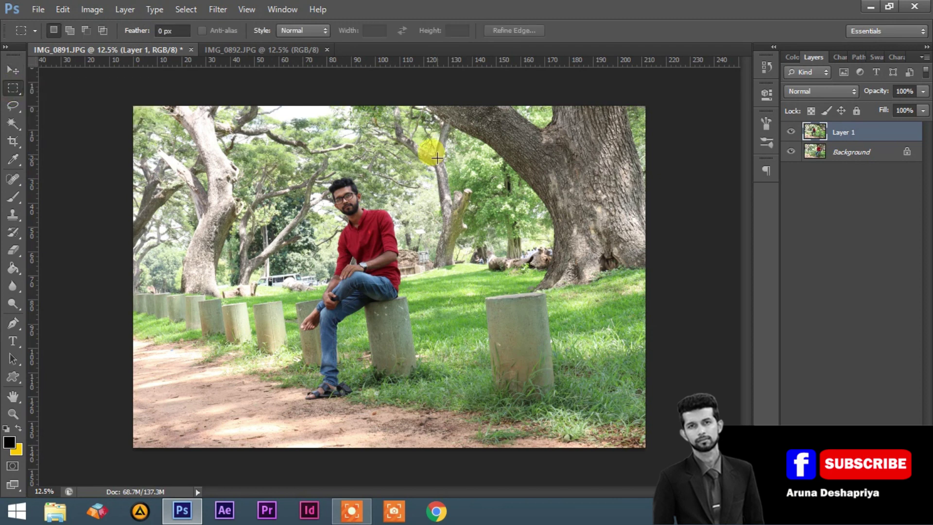
pyautogui.moveTo(438, 155); pyautogui.dragTo(612, 437)
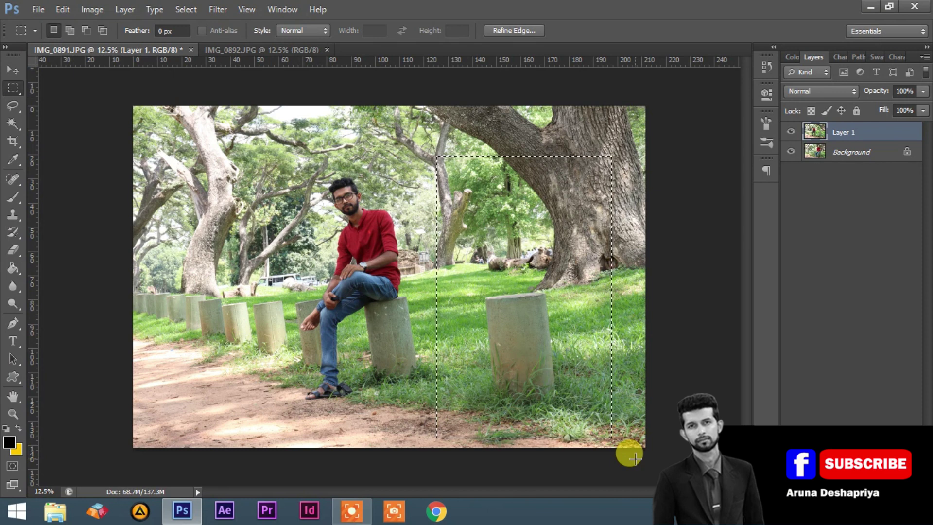
pyautogui.hotkey('ctrl', 'v')
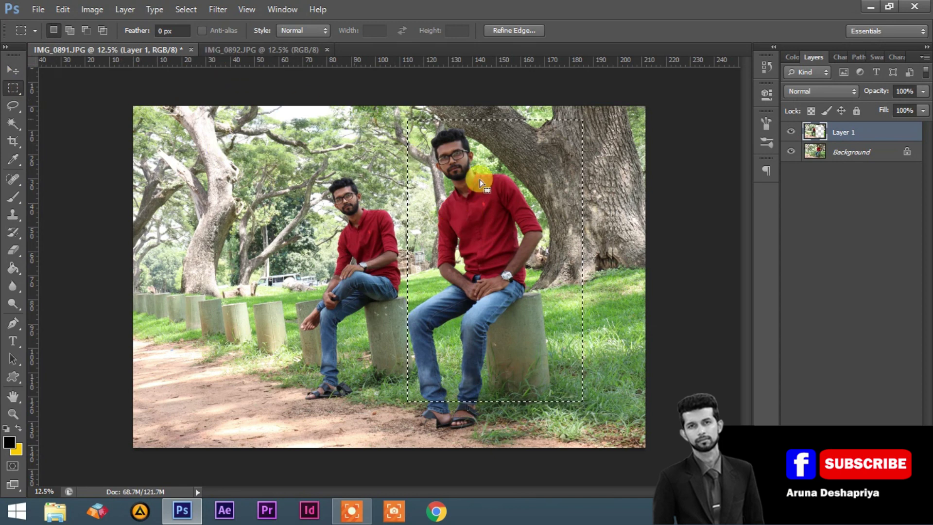
pyautogui.click(180, 10)
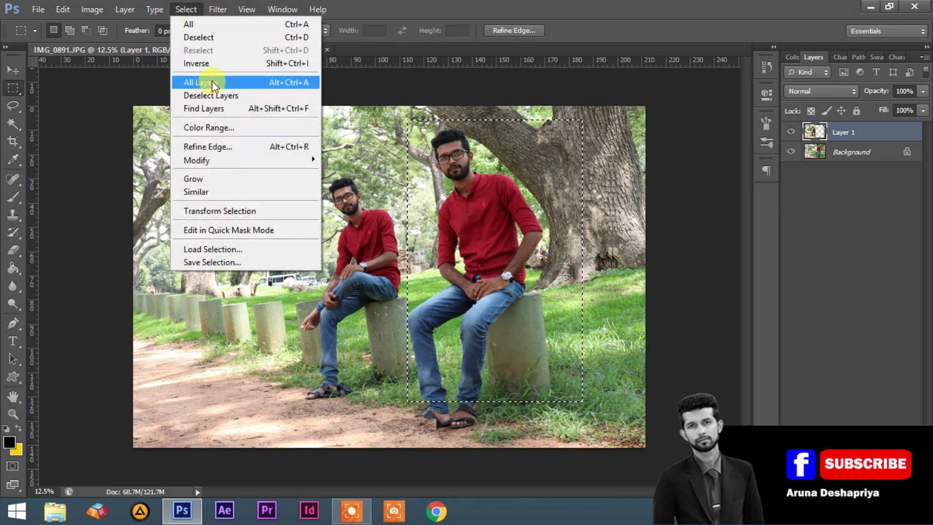
pyautogui.click(221, 42)
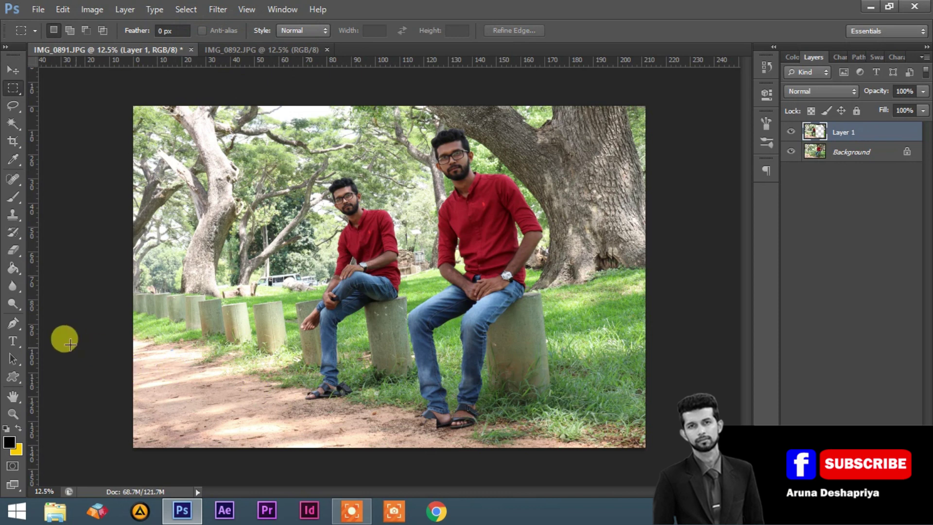
# - Erase Layer 1's edges around the feet with a soft 200 px, 0% hardness eraser
pyautogui.click(20, 252)
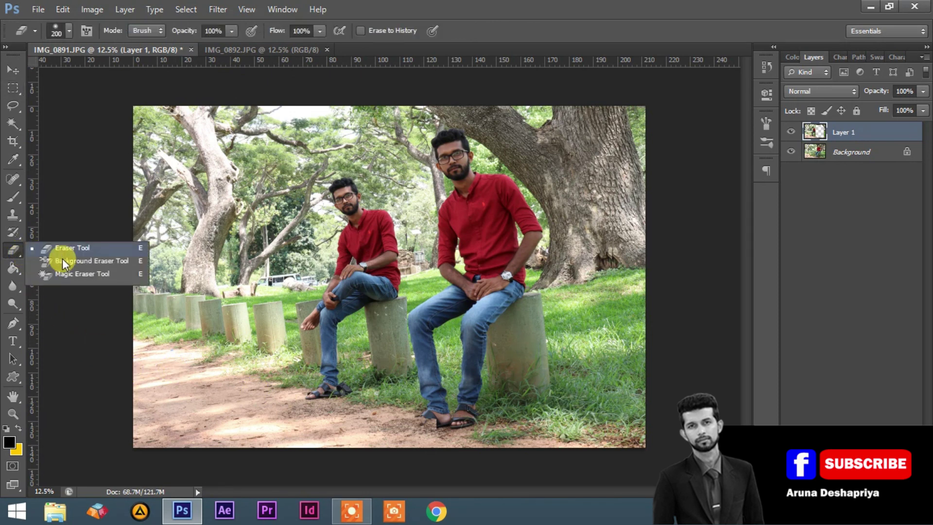
pyautogui.click(71, 248)
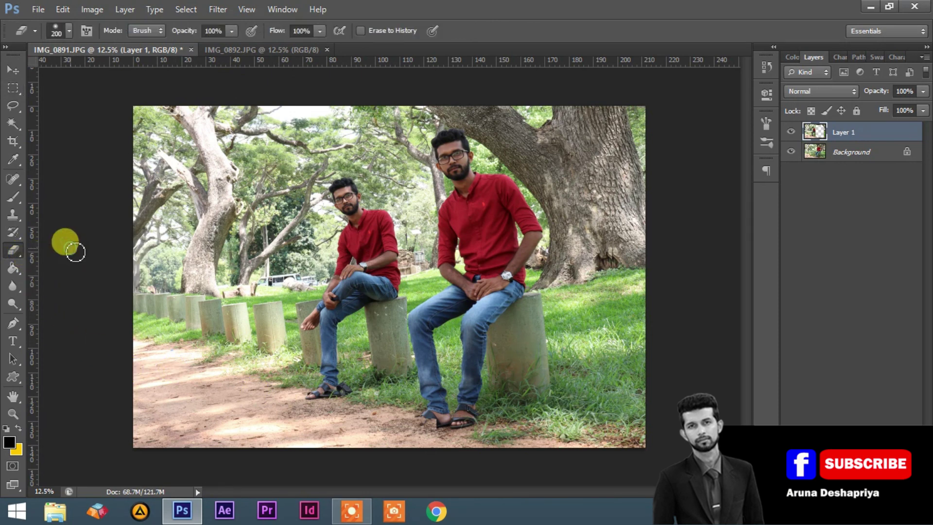
pyautogui.rightClick(460, 270)
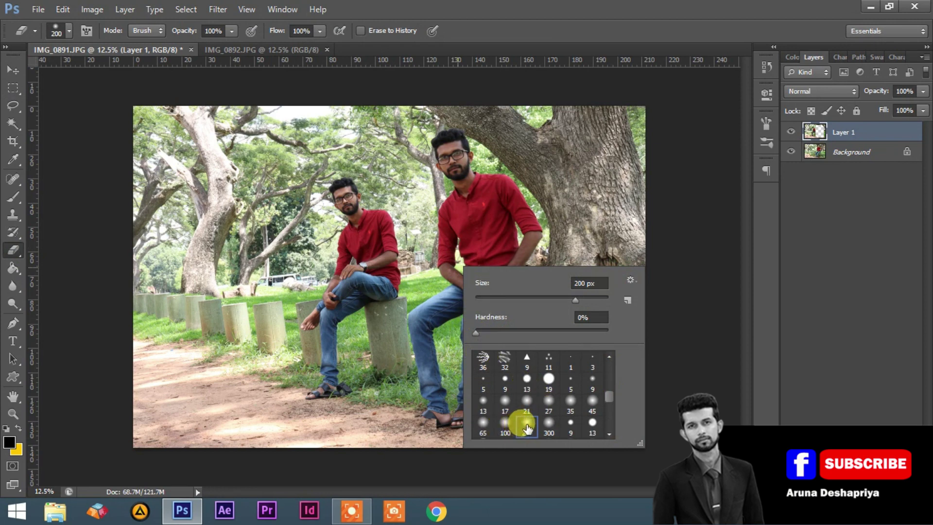
pyautogui.click(543, 239)
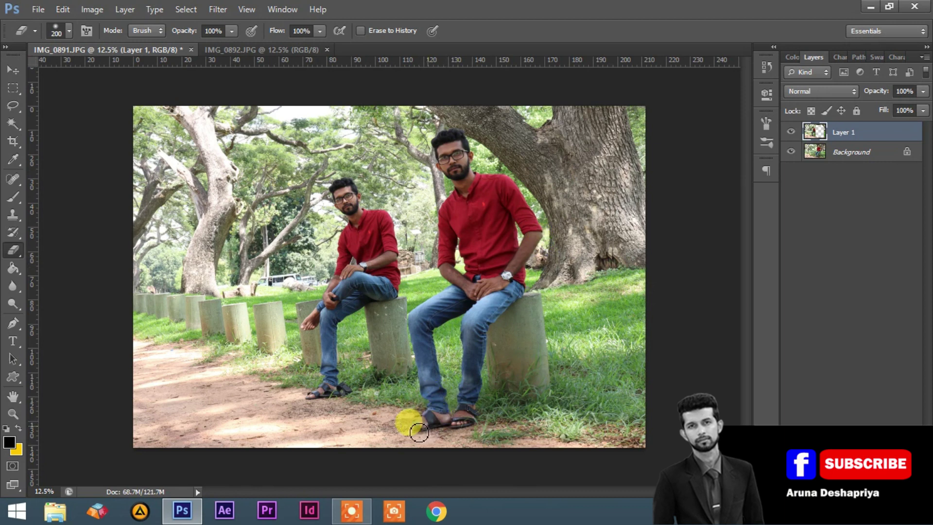
pyautogui.moveTo(400, 430)
pyautogui.mouseDown()
pyautogui.moveTo(433, 427)
pyautogui.moveTo(408, 315)
pyautogui.moveTo(436, 434)
pyautogui.moveTo(464, 433)
pyautogui.moveTo(447, 175)
pyautogui.moveTo(430, 146)
pyautogui.moveTo(473, 197)
pyautogui.moveTo(445, 270)
pyautogui.moveTo(29, 78)
pyautogui.moveTo(277, 170)
pyautogui.moveTo(282, 199)
pyautogui.mouseUp()
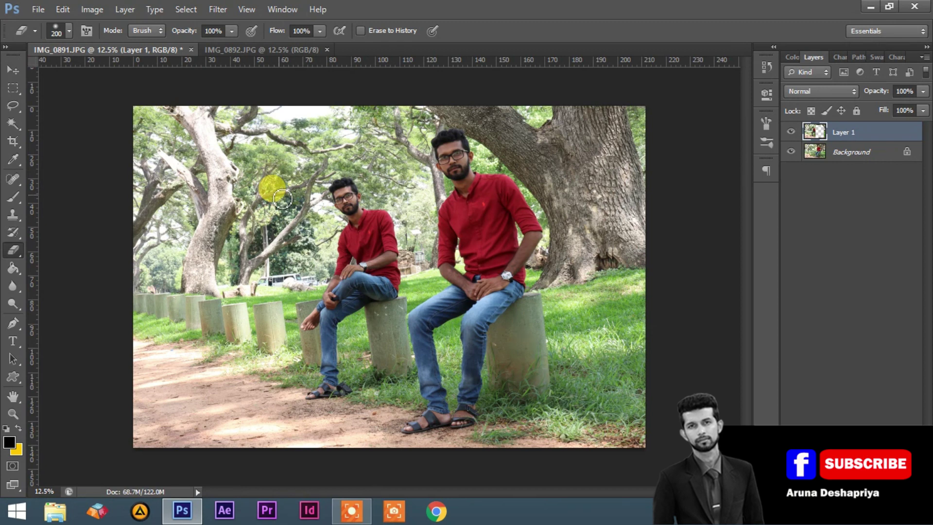
pyautogui.moveTo(282, 198)
pyautogui.mouseDown()
pyautogui.moveTo(253, 172)
pyautogui.moveTo(92, 120)
pyautogui.mouseUp()
# - Open IMG_0893 and move it into IMG_0891 as Layer 2, aligned with the background
pyautogui.click(41, 11)
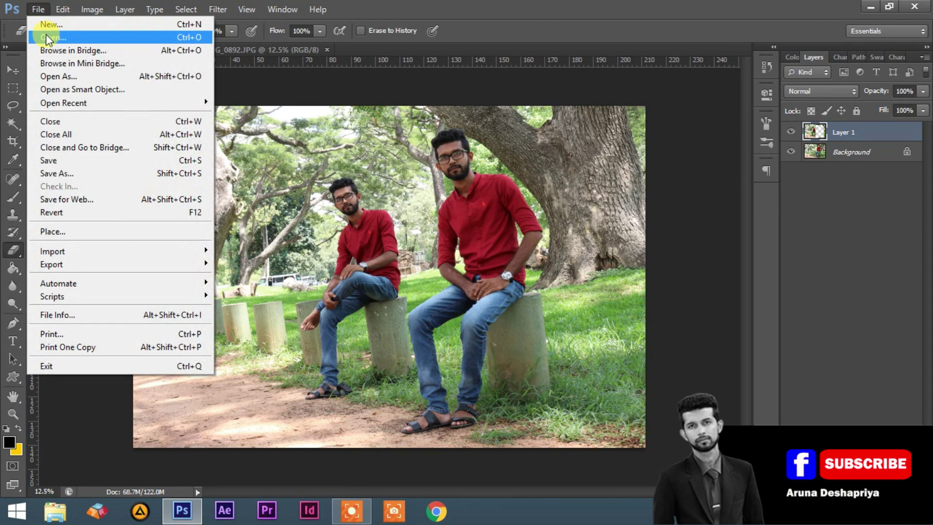
pyautogui.click(47, 36)
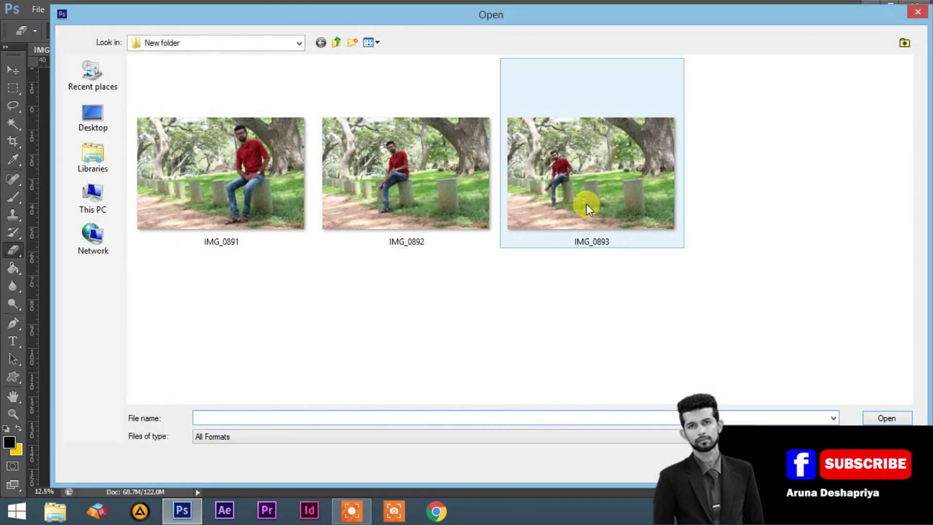
pyautogui.doubleClick(586, 203)
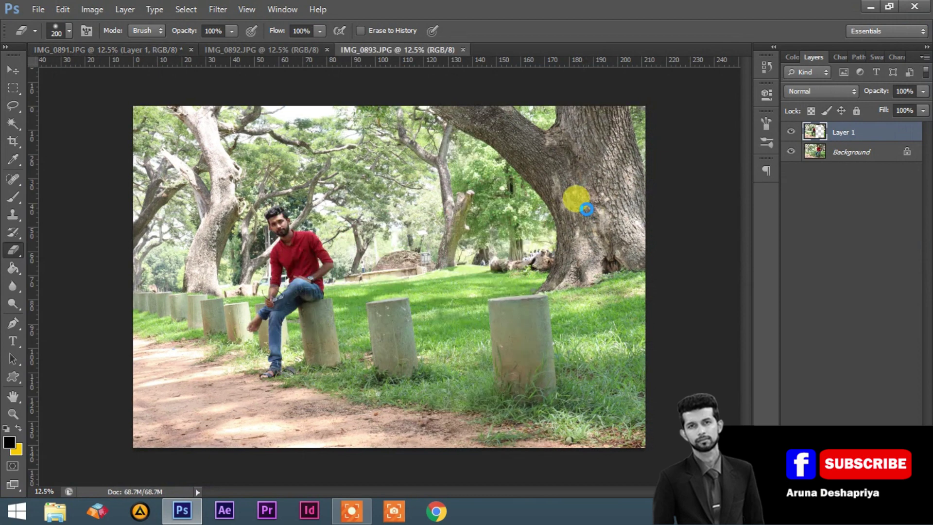
pyautogui.click(15, 70)
pyautogui.moveTo(178, 136); pyautogui.dragTo(208, 192)
pyautogui.moveTo(340, 294); pyautogui.dragTo(319, 242)
# - Delete the right part of Layer 2 with a rectangular selection, then deselect
pyautogui.press('m')
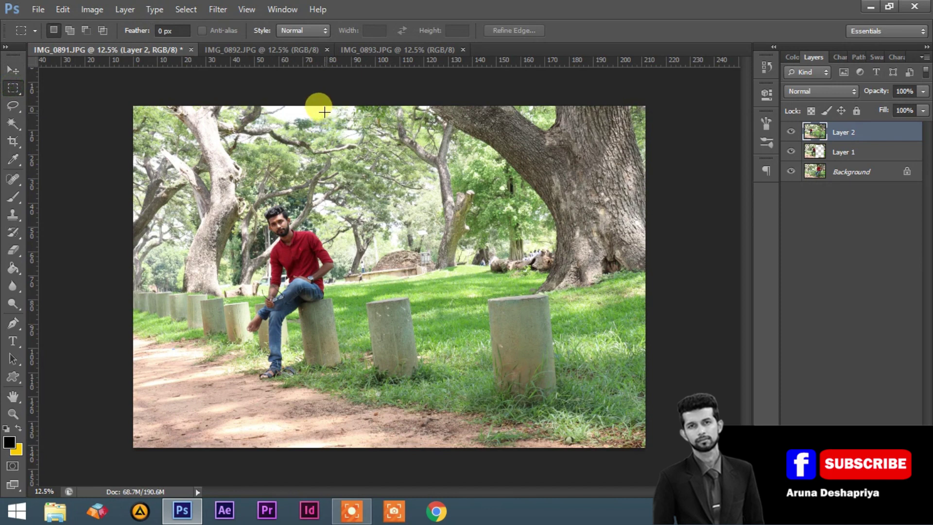
pyautogui.moveTo(341, 138); pyautogui.dragTo(626, 441)
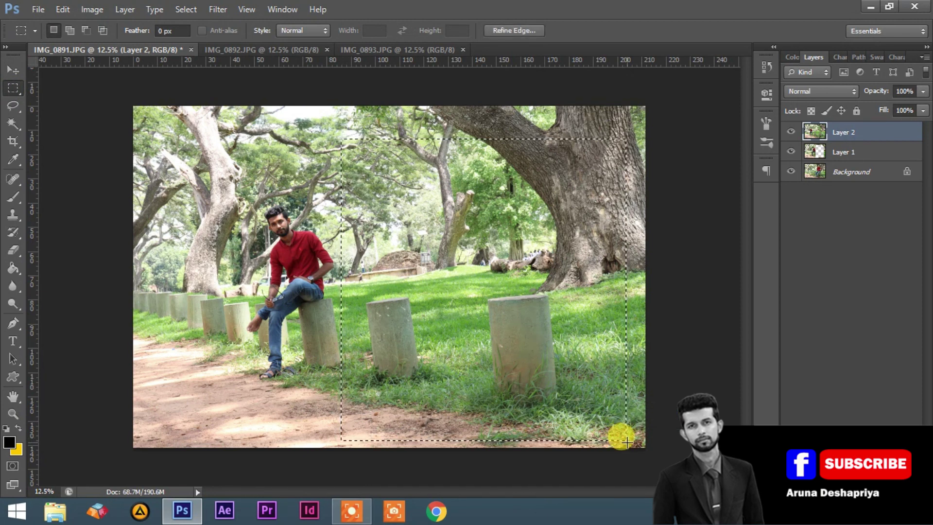
pyautogui.press('Delete')
pyautogui.hotkey('ctrl', 'd')
pyautogui.click(17, 251)
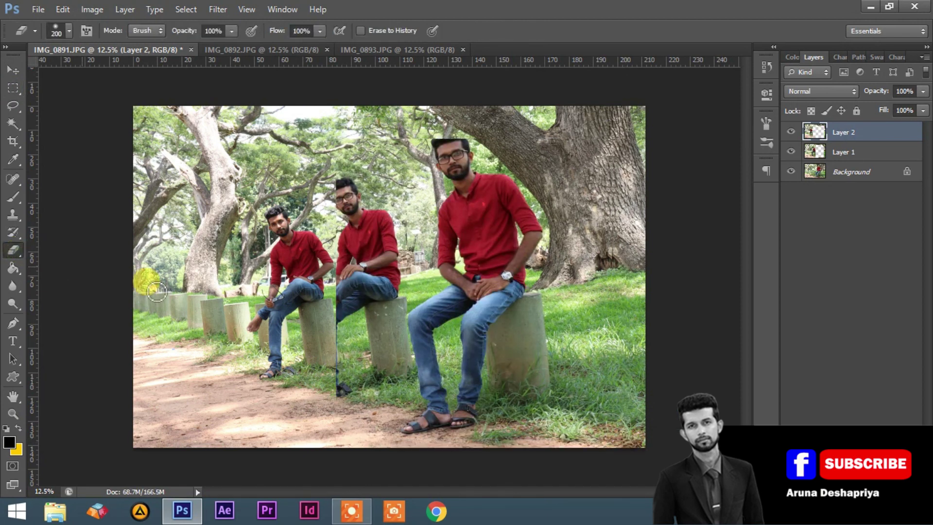
# - Erase Layer 2's seam over the middle man's jeans, the dirt, and his feet and sandals
pyautogui.moveTo(350, 306); pyautogui.dragTo(348, 340)
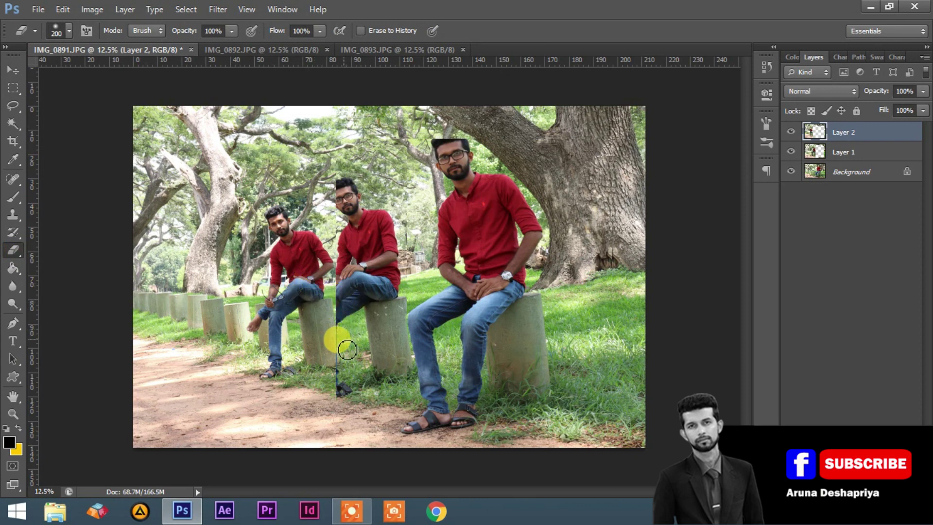
pyautogui.moveTo(341, 386); pyautogui.dragTo(337, 403)
pyautogui.moveTo(345, 394)
pyautogui.mouseDown()
pyautogui.moveTo(312, 397)
pyautogui.moveTo(343, 397)
pyautogui.moveTo(319, 399)
pyautogui.moveTo(336, 388)
pyautogui.moveTo(340, 352)
pyautogui.moveTo(333, 397)
pyautogui.moveTo(317, 402)
pyautogui.moveTo(339, 357)
pyautogui.moveTo(339, 305)
pyautogui.moveTo(366, 290)
pyautogui.moveTo(374, 267)
pyautogui.moveTo(355, 276)
pyautogui.moveTo(347, 266)
pyautogui.moveTo(343, 183)
pyautogui.moveTo(349, 212)
pyautogui.moveTo(326, 200)
pyautogui.moveTo(352, 185)
pyautogui.moveTo(347, 191)
pyautogui.moveTo(358, 168)
pyautogui.mouseUp()
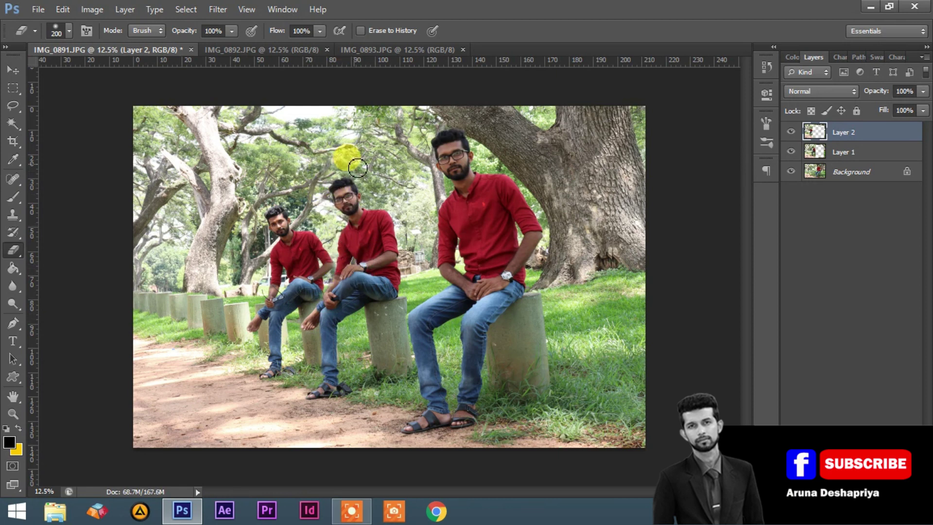